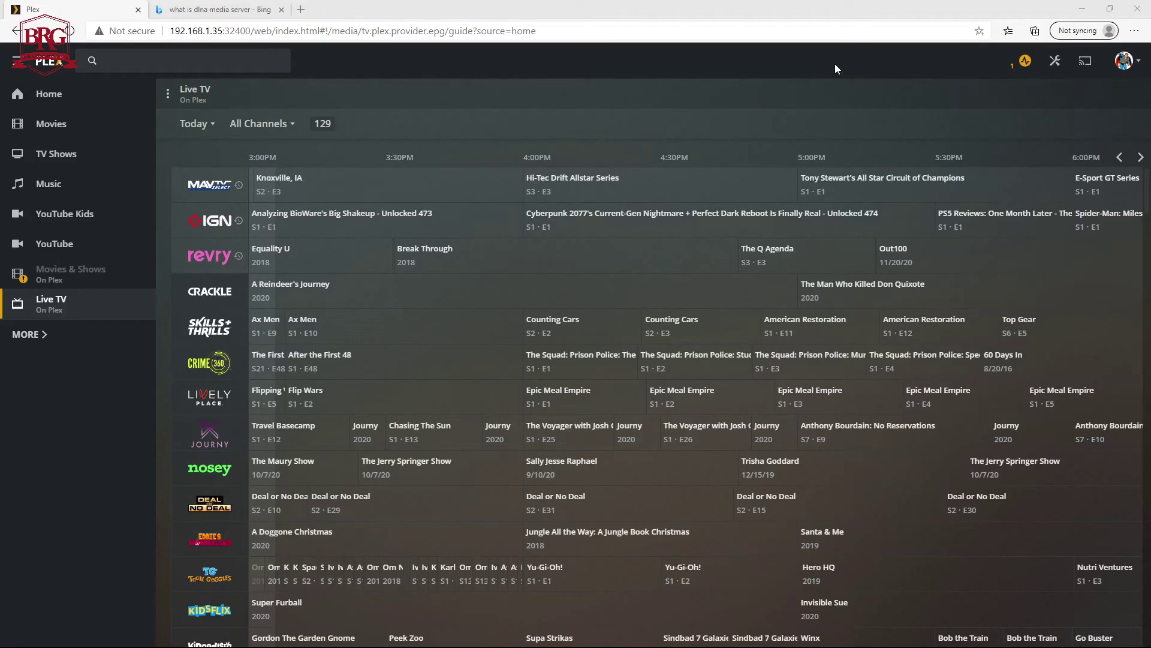
# Step: Open the Plex settings pages from the wrench icon in the top bar
pyautogui.click(1054, 61)
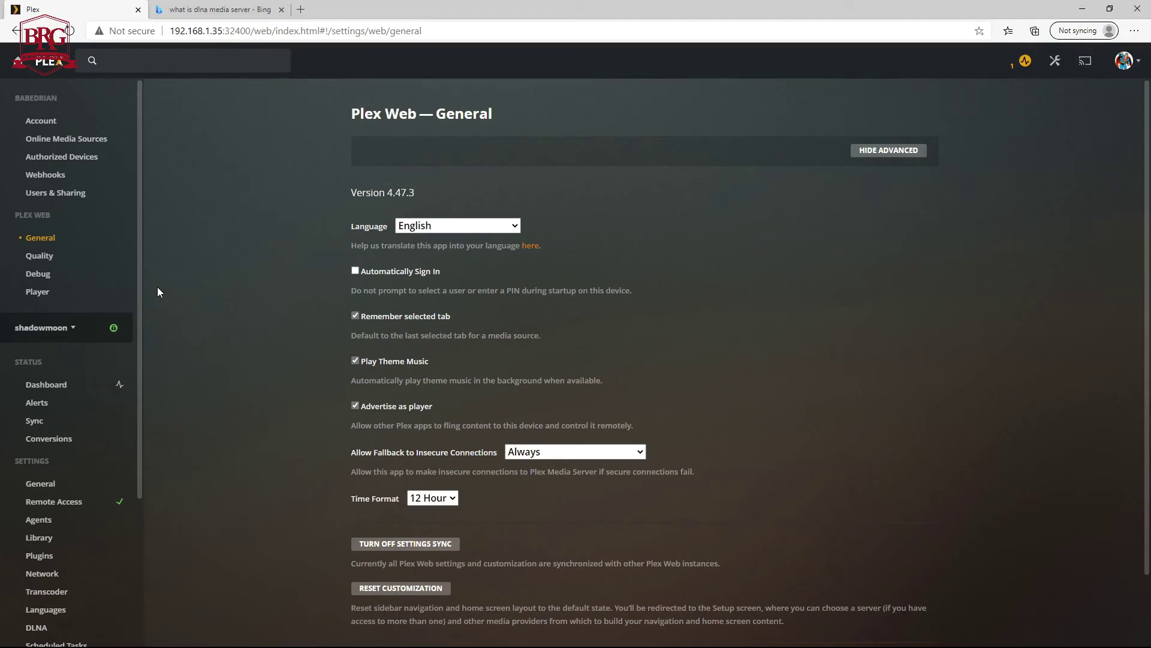
pyautogui.scroll(-2, 123, 327)
pyautogui.scroll(-1, 120, 350)
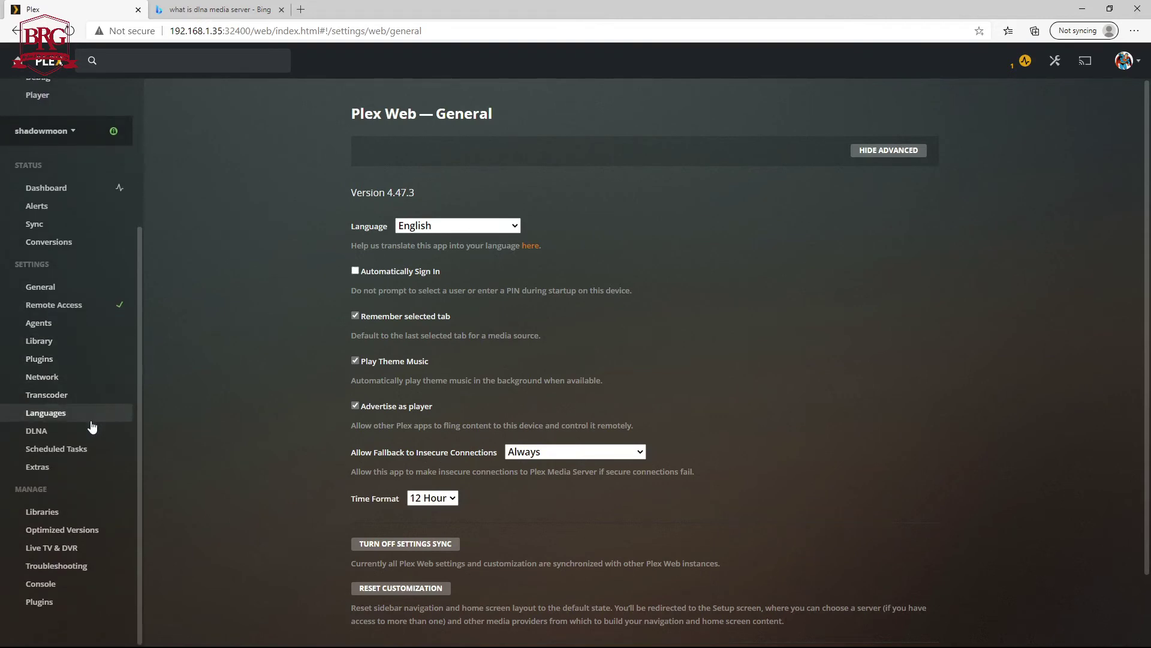
# Step: On the server's DLNA page, enable the DLNA server and save the change
pyautogui.click(37, 432)
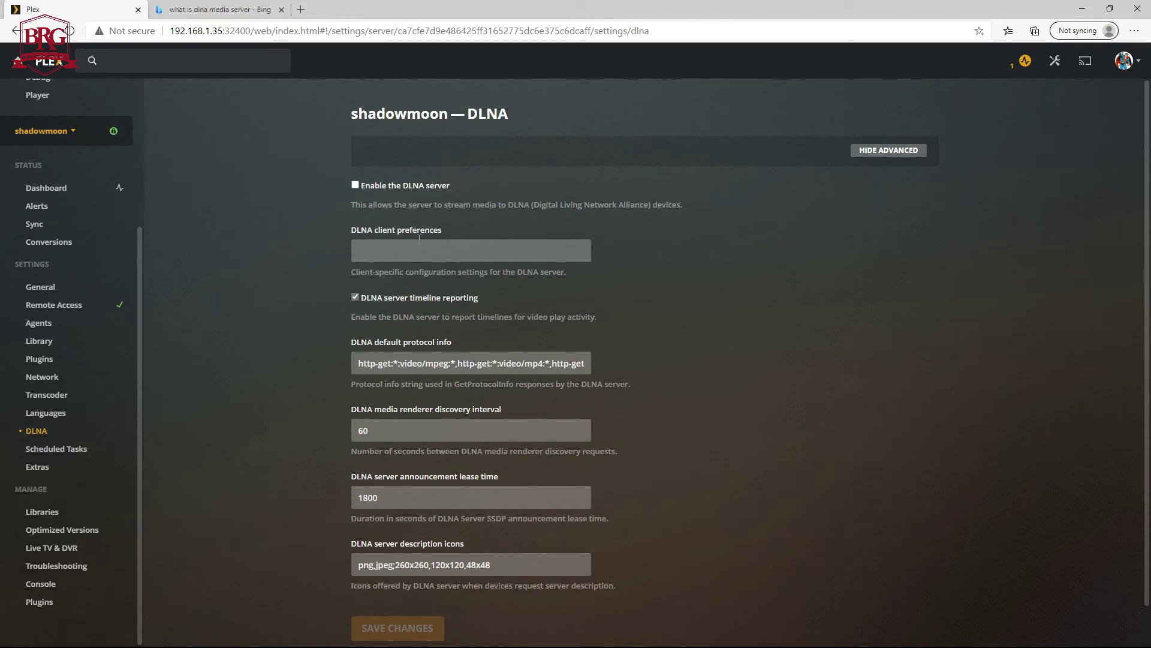
pyautogui.click(355, 184)
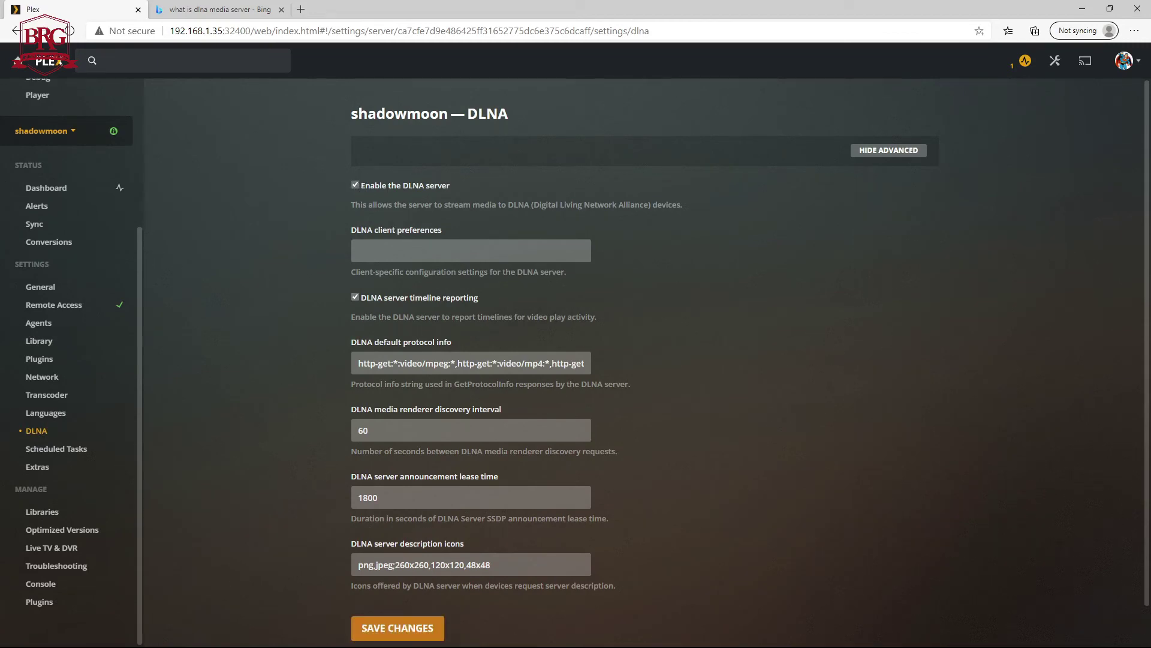
pyautogui.click(426, 629)
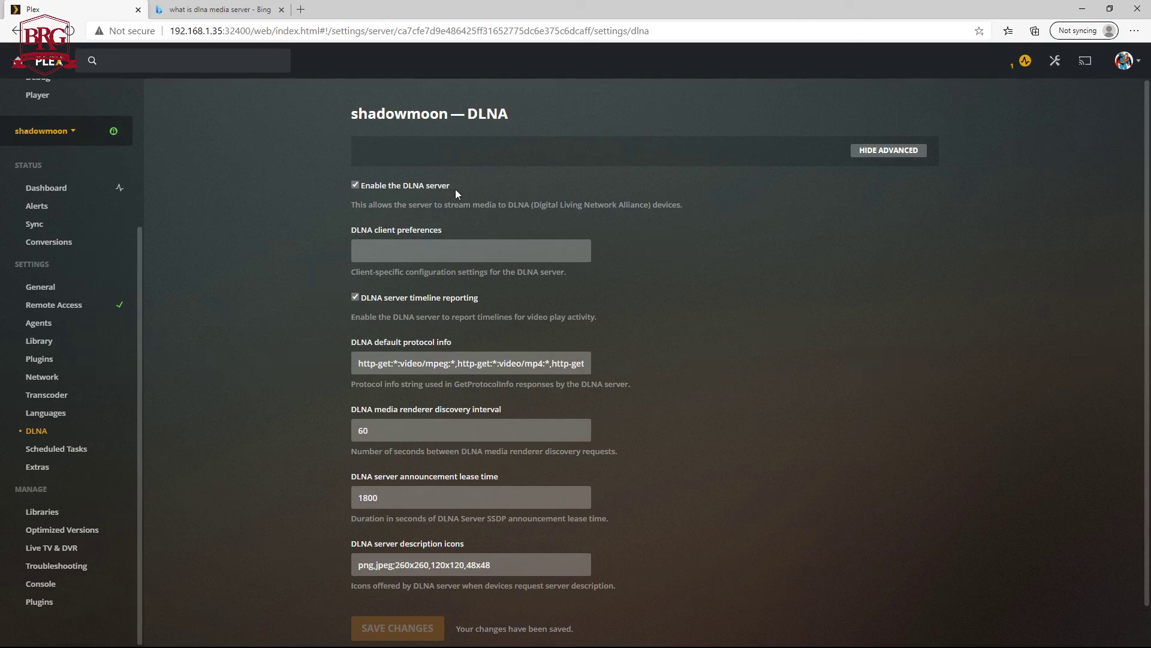
# Step: Untick 'Enable the DLNA server' and save the DLNA settings again
pyautogui.click(355, 186)
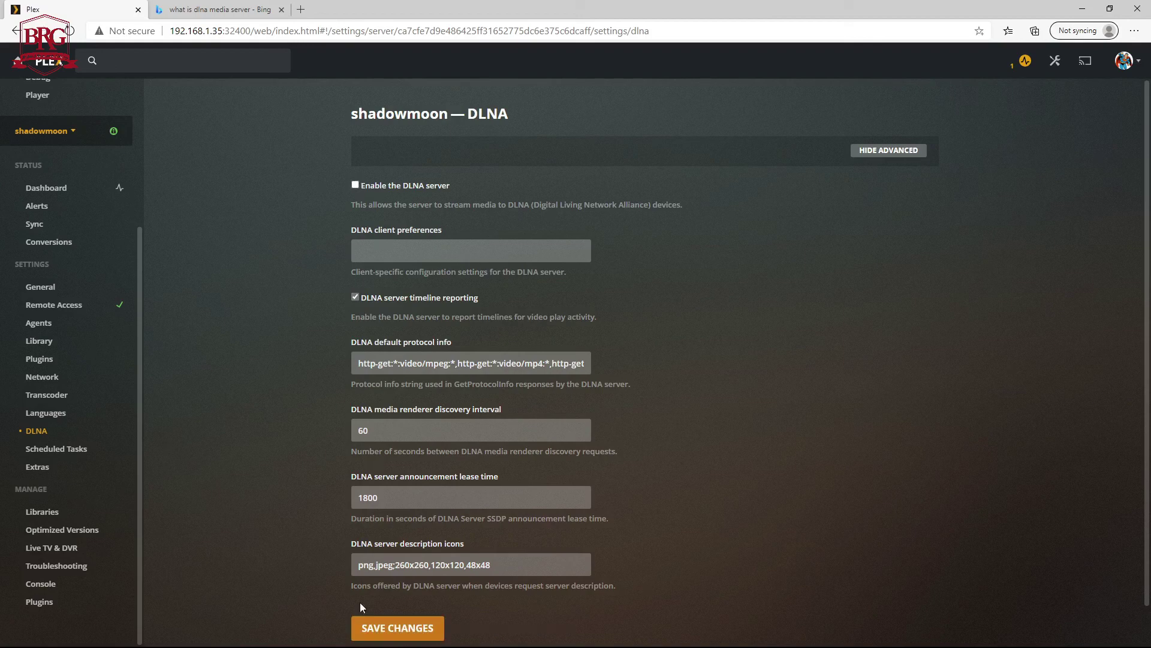
pyautogui.click(370, 626)
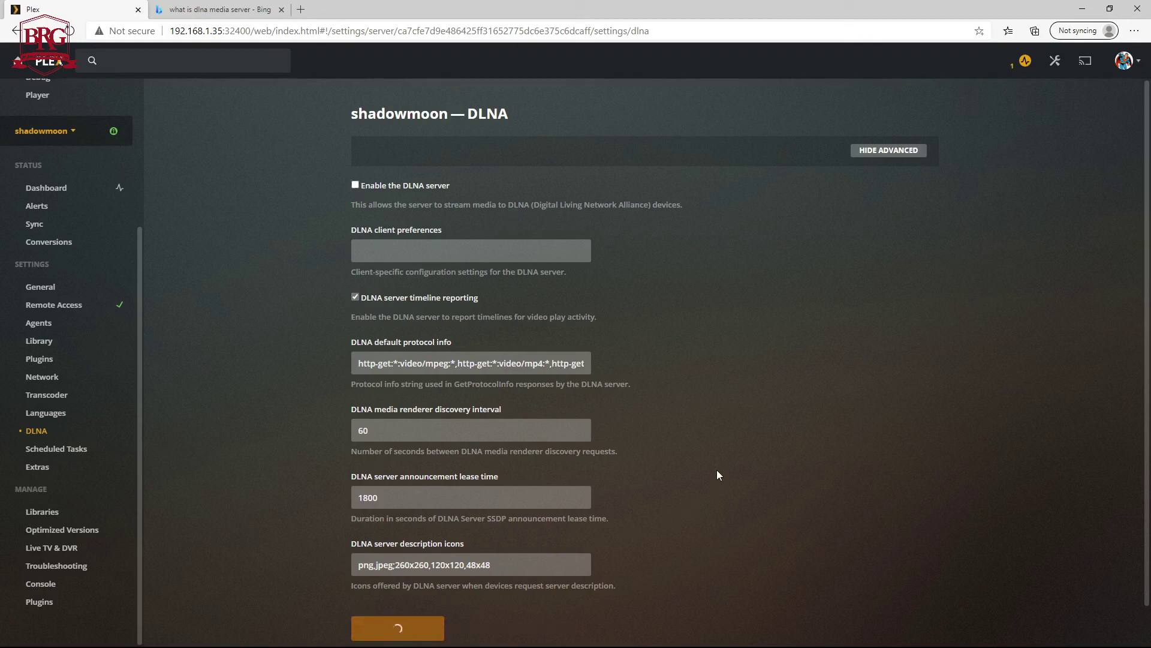